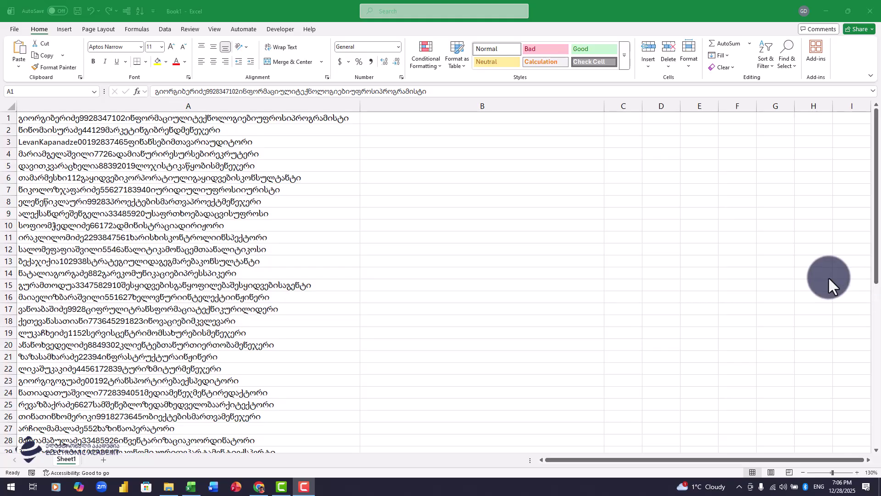
Enter a REGEXEXTRACT formula in B1 that reads A1 with the empty bracket pattern "[]"
left_click(379, 115)
left_click(376, 116)
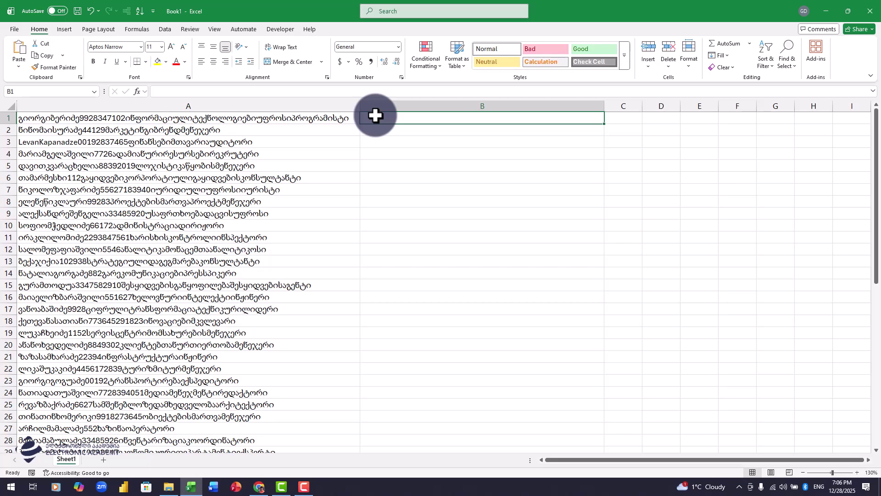
type("=")
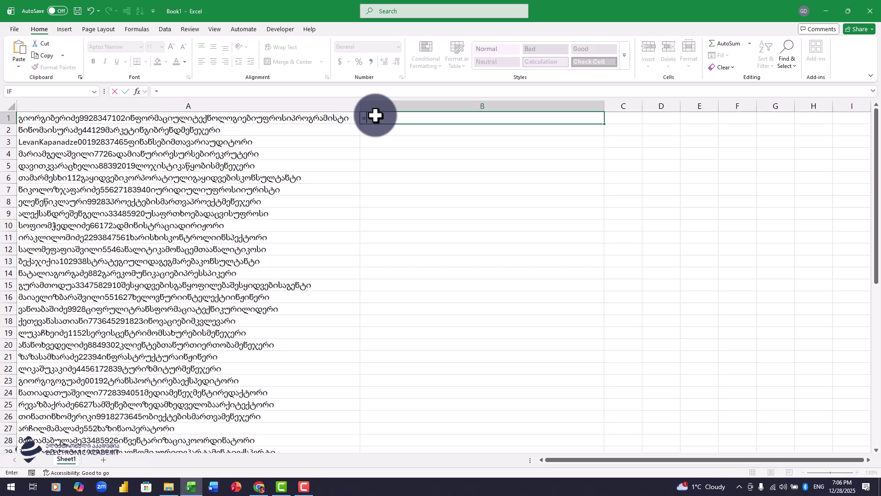
type("reg")
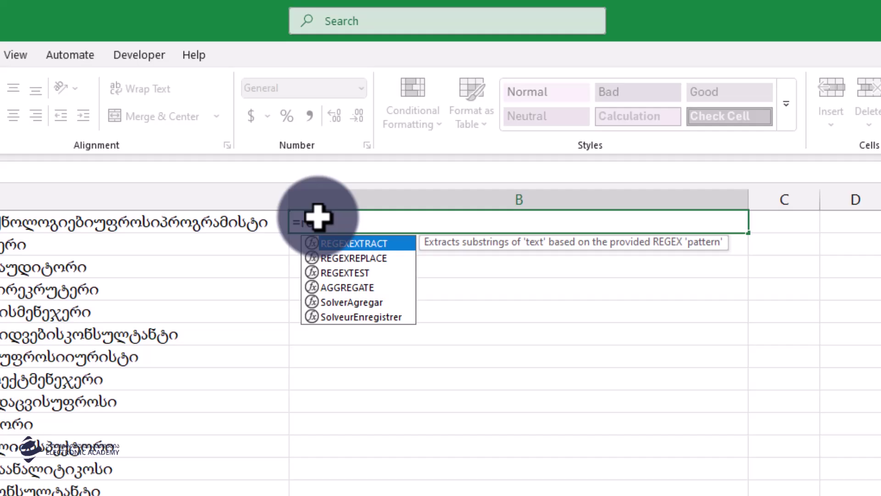
key("Tab")
key("Left")
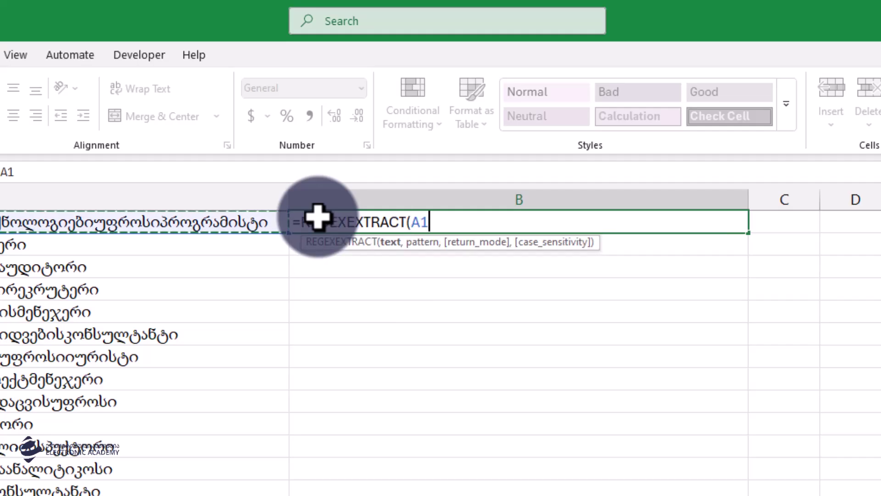
type(",")
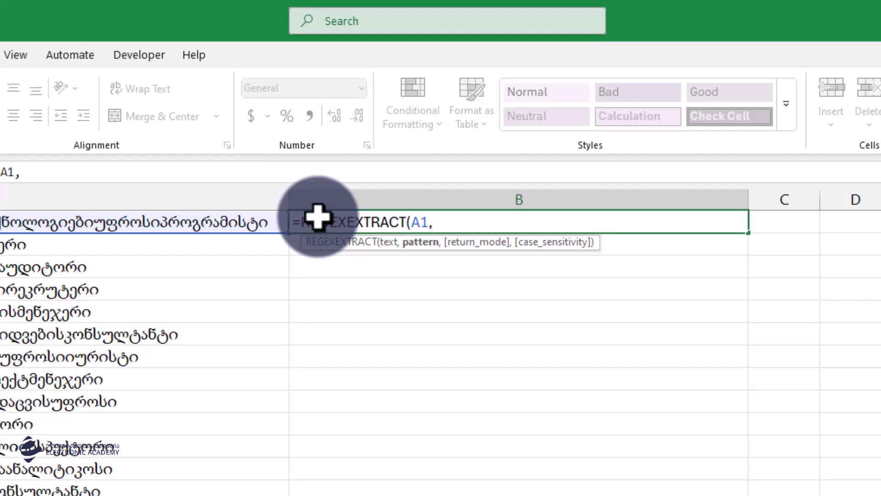
type("\"")
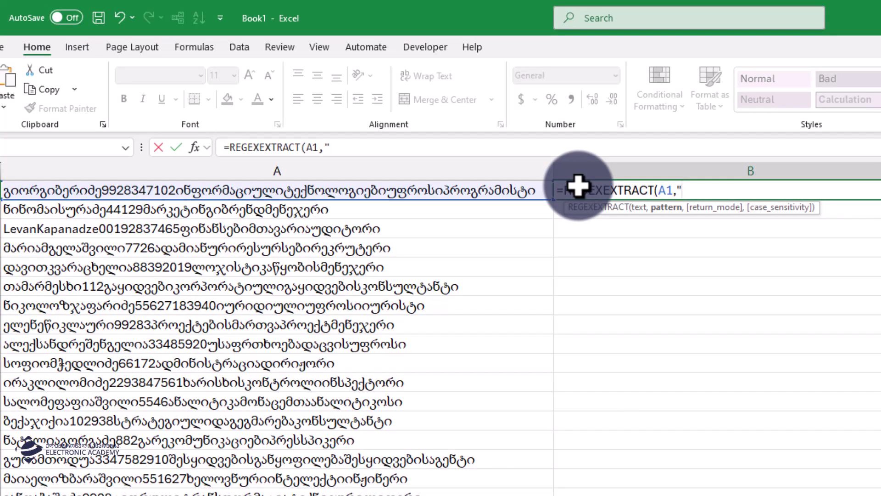
type("[]\"")
key("shift+Tab")
Set the REGEXEXTRACT pattern in B1 to "[^0-9]+" to extract the first run of non-digit characters
left_click(578, 185)
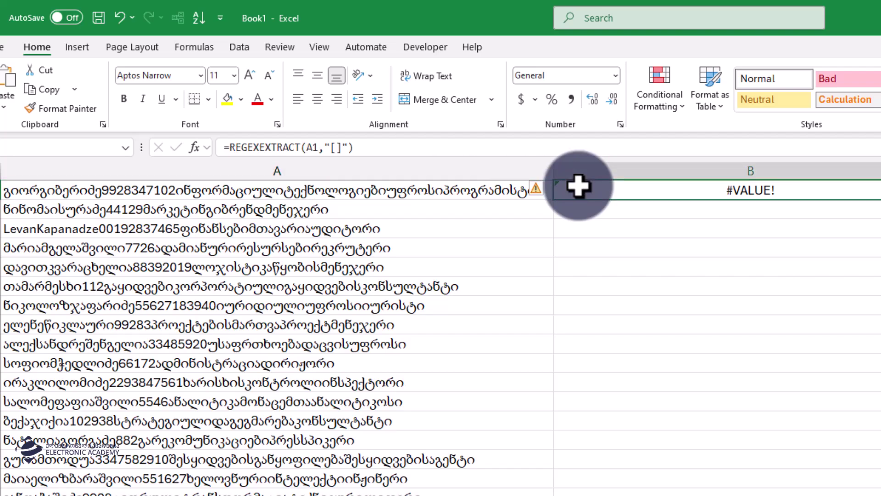
double_click(578, 185)
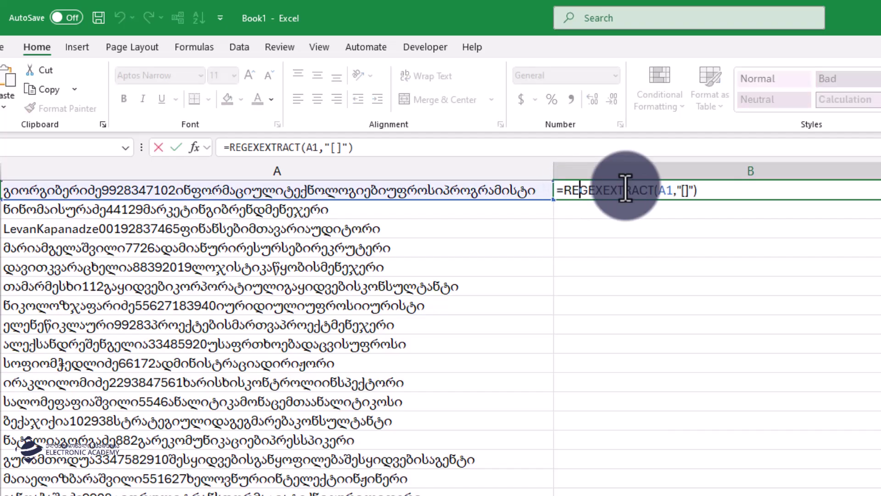
key("Left")
key("Left")
key("Left")
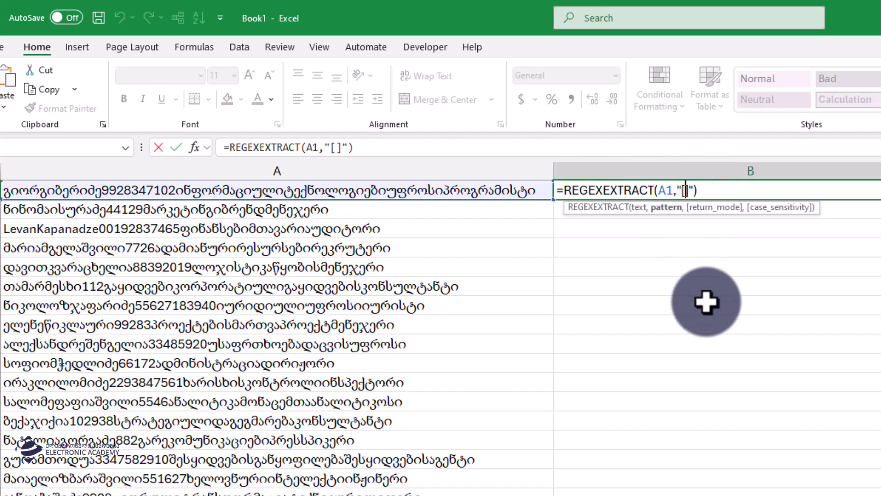
type("0-0")
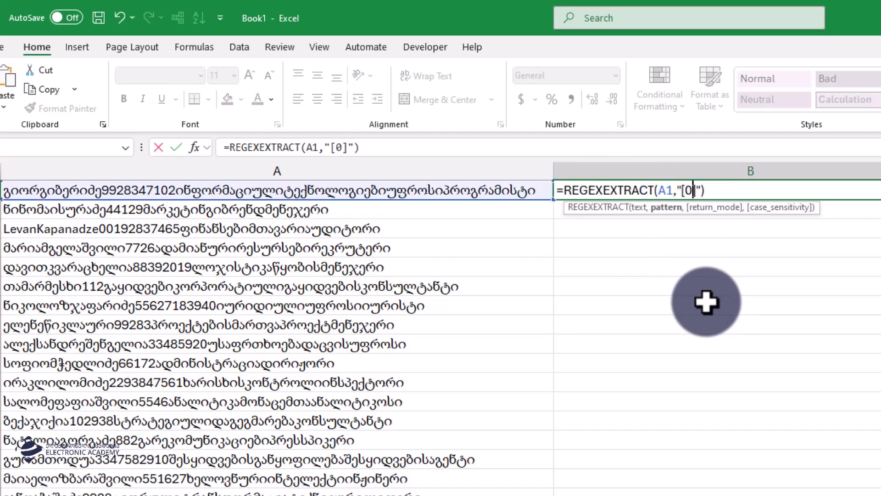
key("BackSpace")
type("9")
left_click(682, 190)
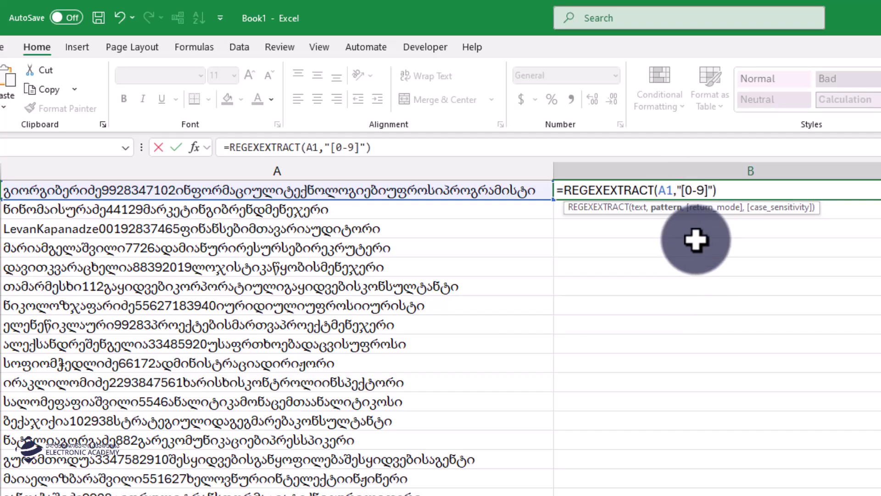
type("^")
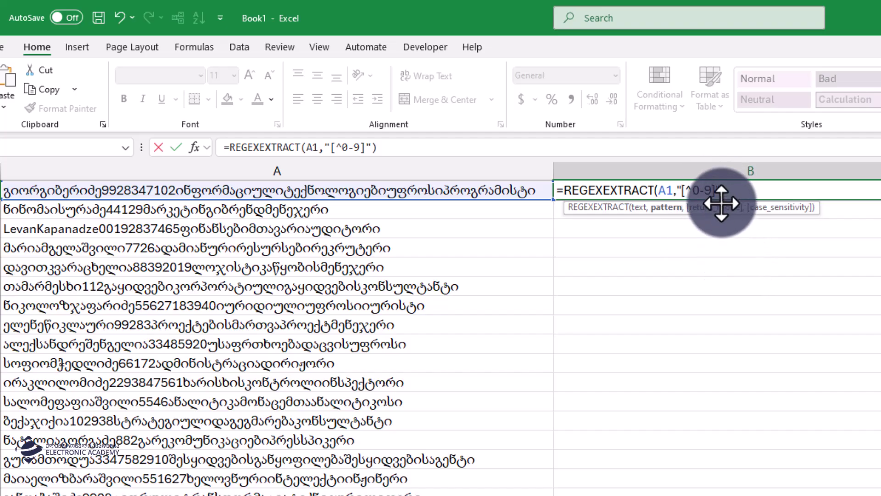
left_click(715, 190)
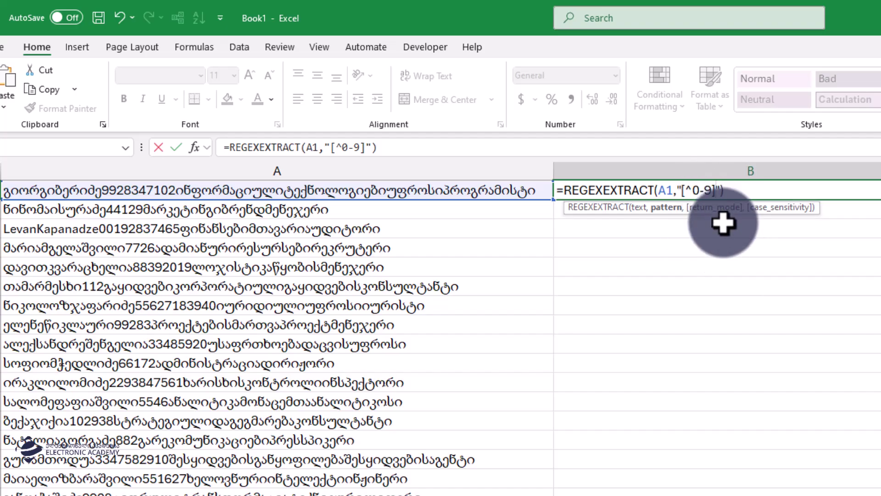
type("+")
key("Return")
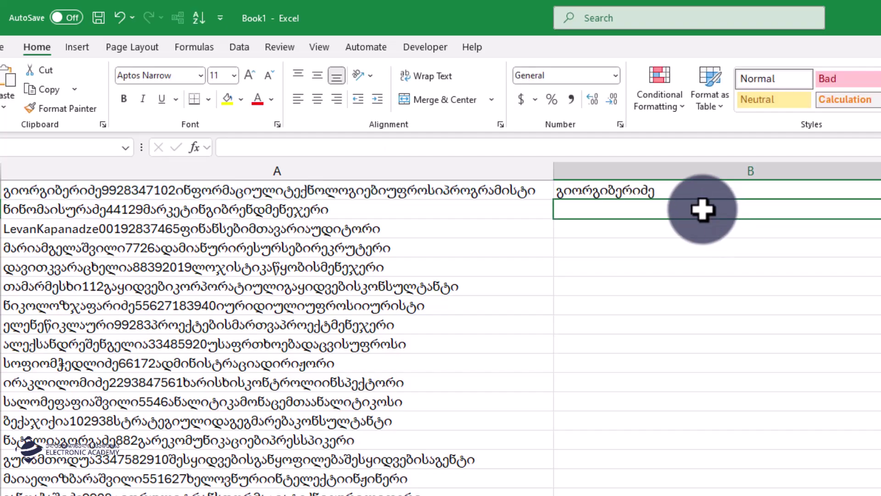
Try "[^d]+" as the REGEXEXTRACT pattern in B1
left_click(689, 191)
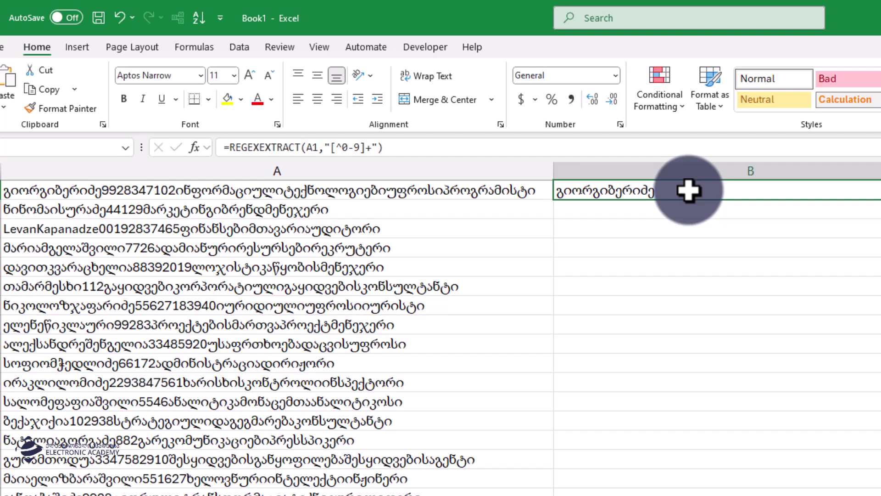
double_click(689, 190)
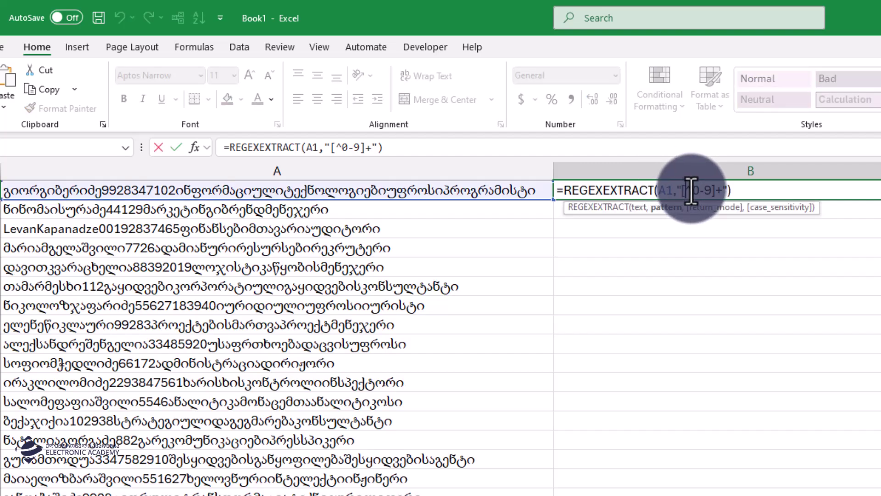
left_click_drag(709, 194, 712, 194)
type("d")
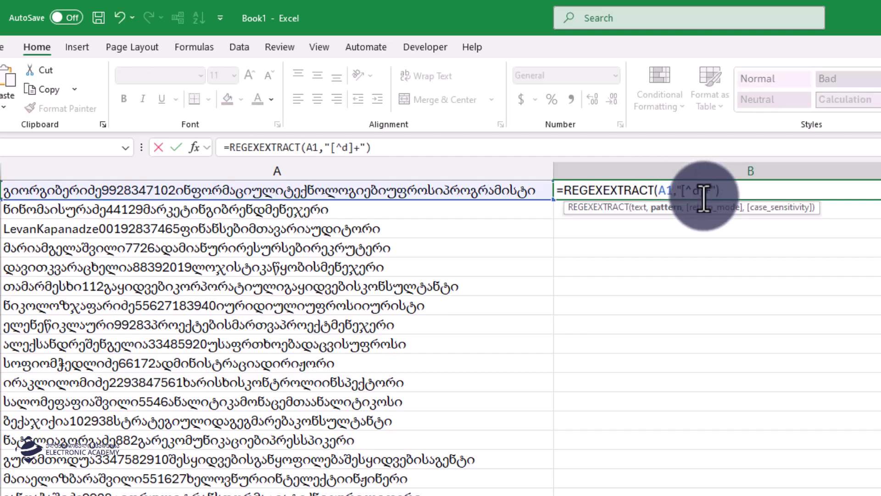
key("Return")
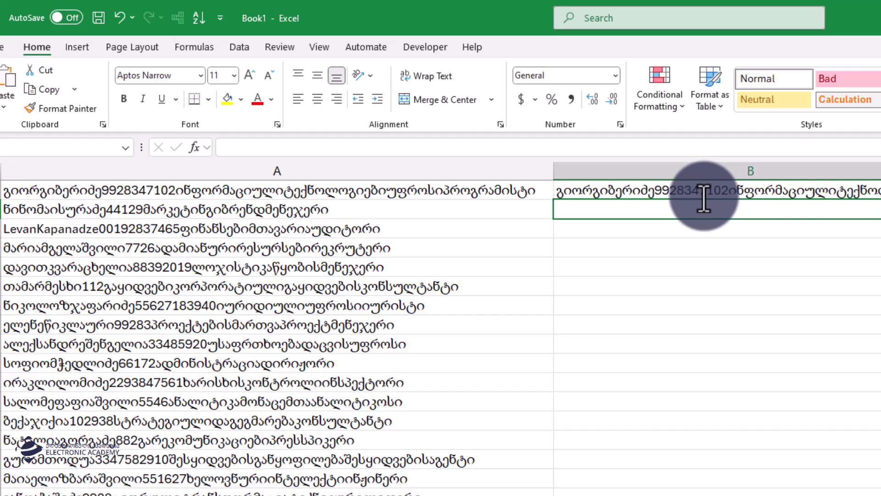
Add a backslash before the d in the B1 formula so the pattern reads "[^\d]+"
left_click(704, 192)
double_click(699, 185)
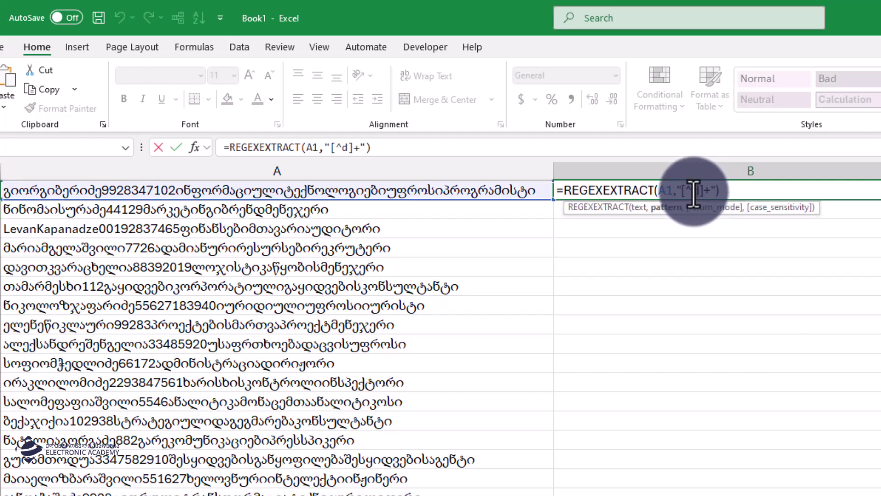
left_click(693, 191)
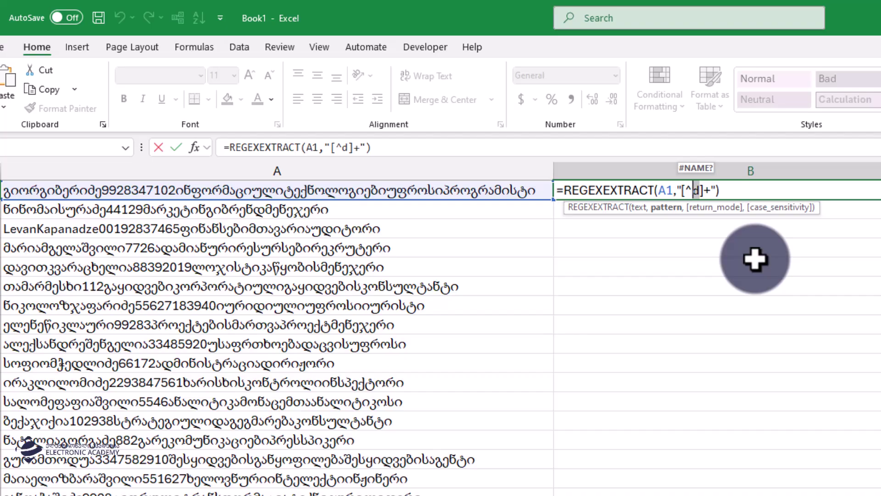
type("\\")
key("Right")
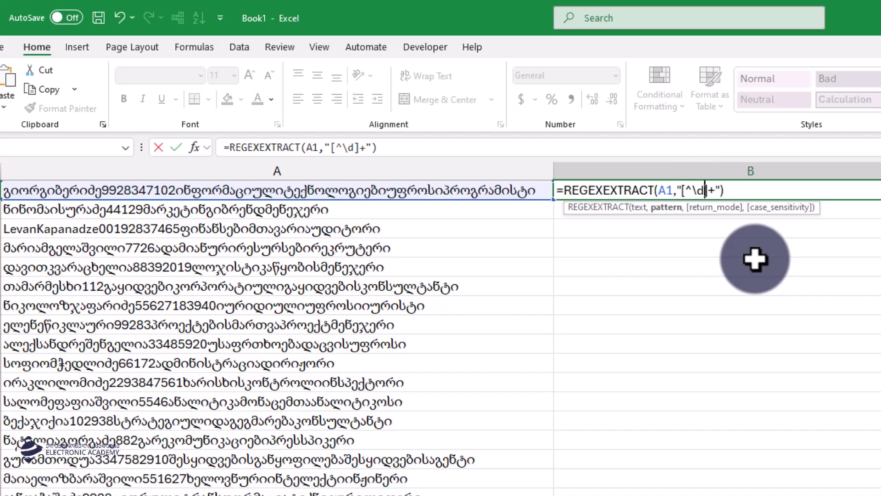
key("Return")
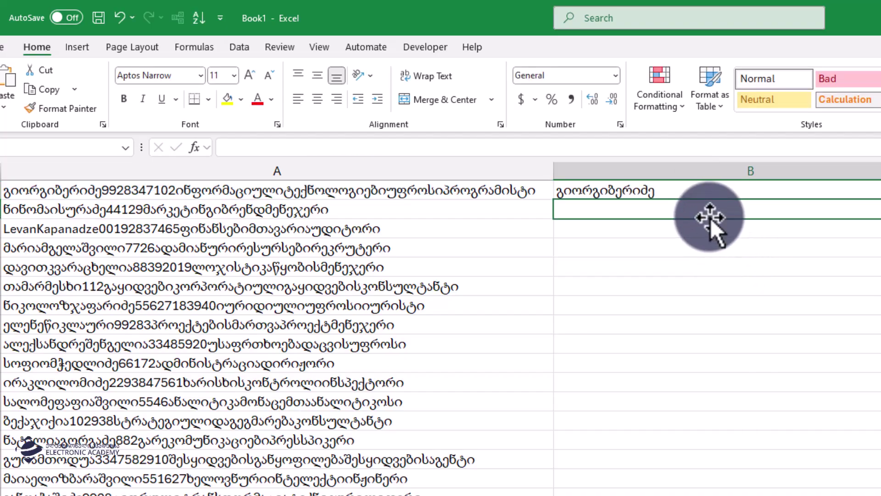
Change the pattern in the B1 formula to "[^\D]+" to extract the digits
left_click(683, 191)
double_click(684, 191)
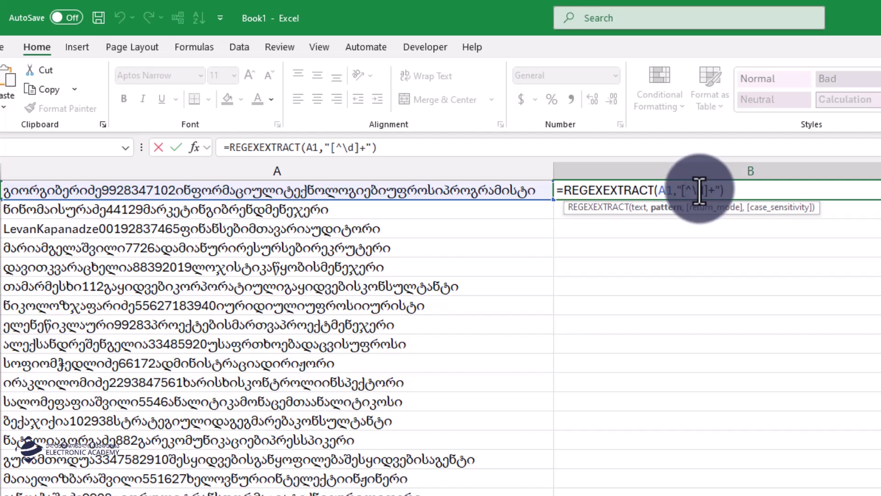
key("BackSpace")
type("D")
key("Return")
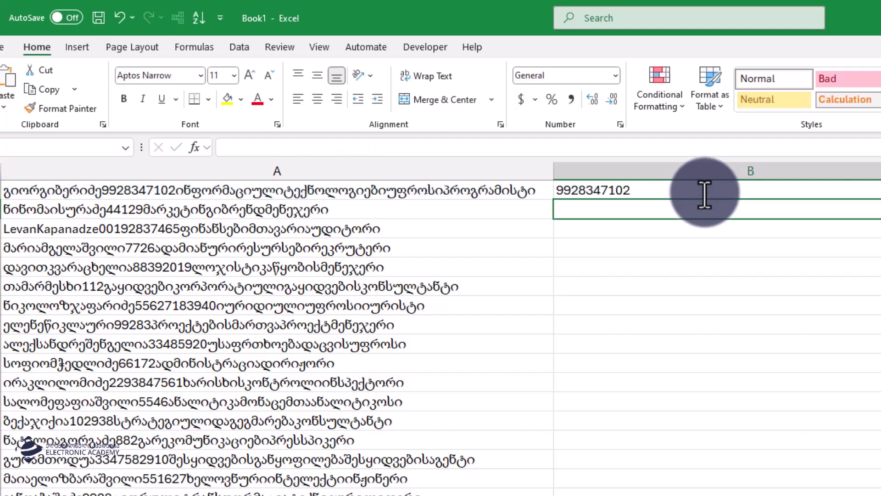
Replace the \D class in the B1 formula with 0-9 so the pattern reads "[^0-9]+" again
left_click(705, 192)
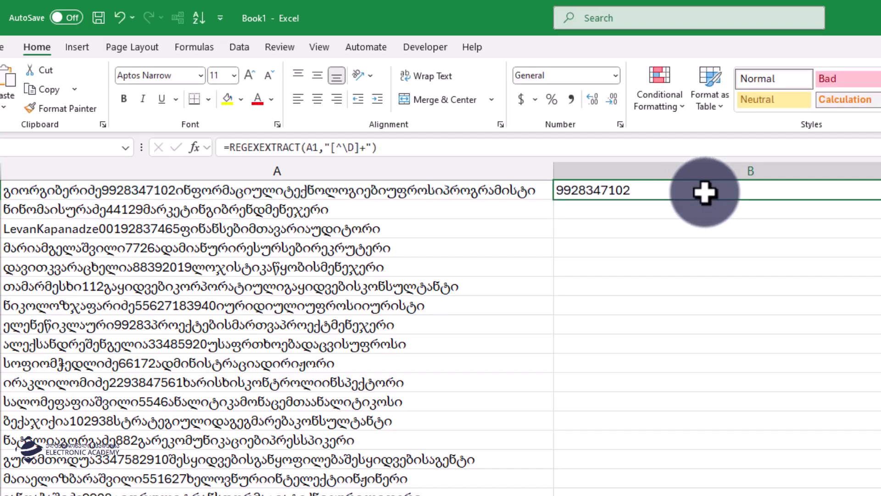
double_click(704, 191)
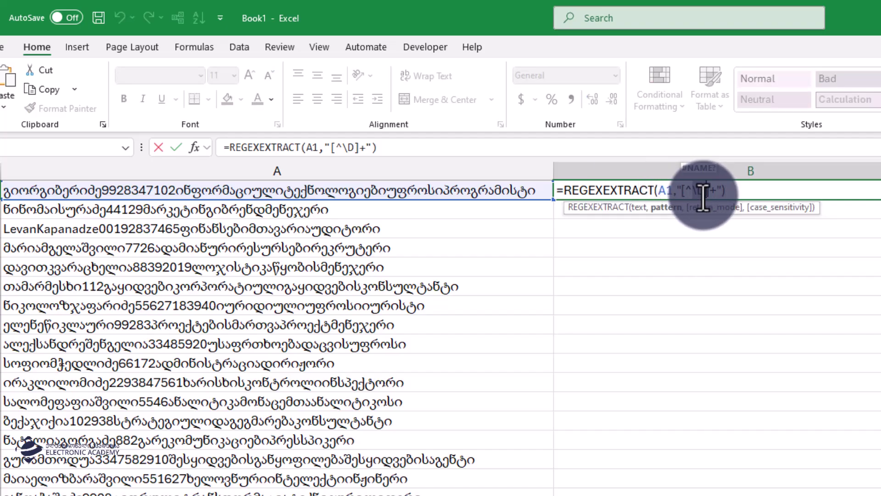
key("BackSpace")
key("BackSpace")
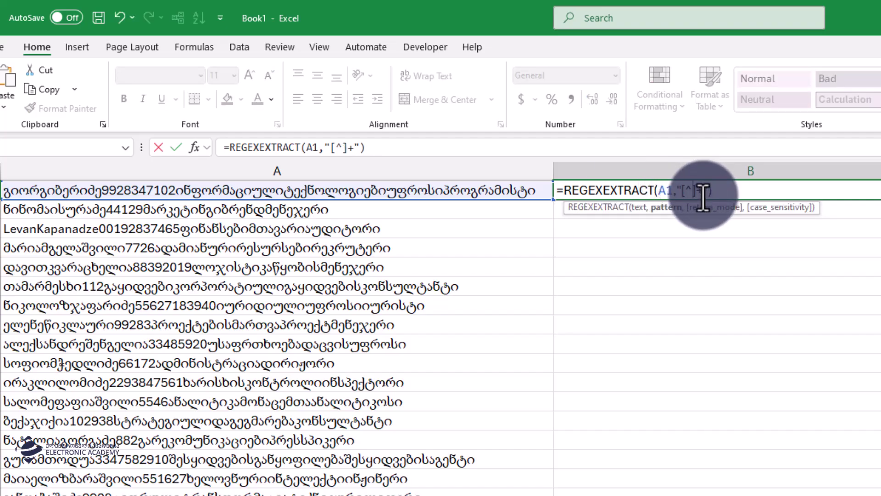
type("0-9")
key("Return")
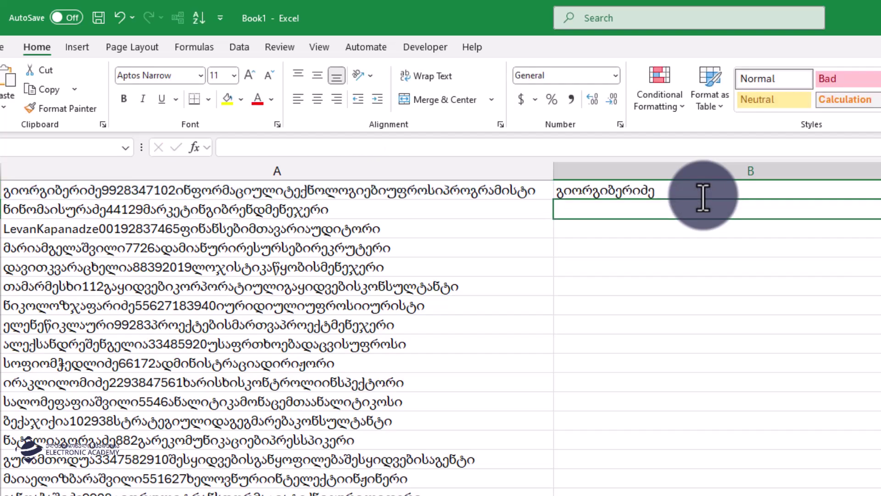
Copy the REGEXEXTRACT formula from B1 down into B2
left_click(702, 189)
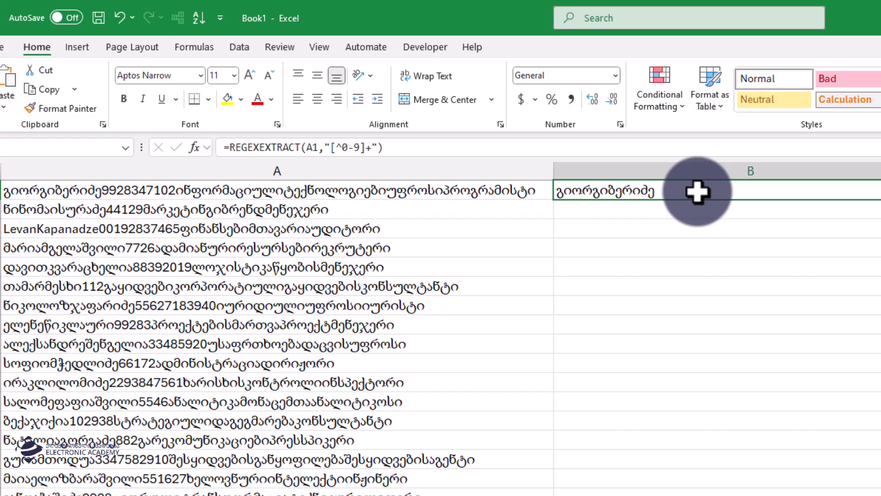
double_click(697, 192)
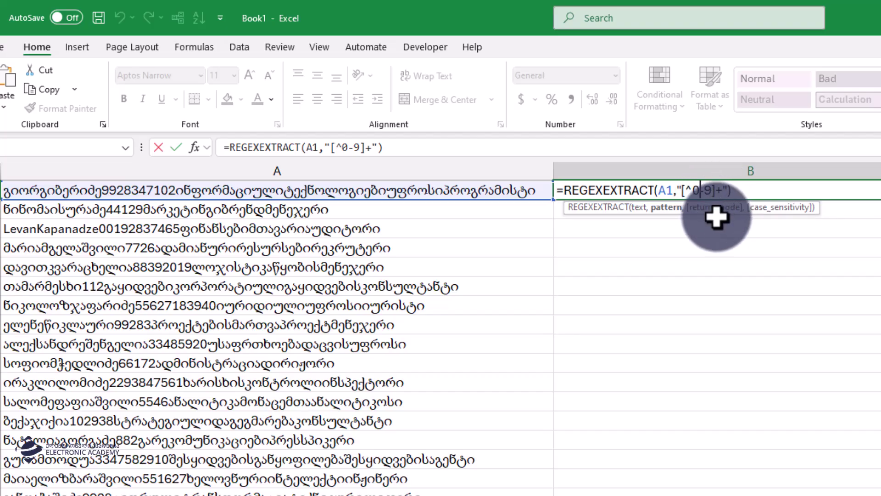
key("ctrl+Return")
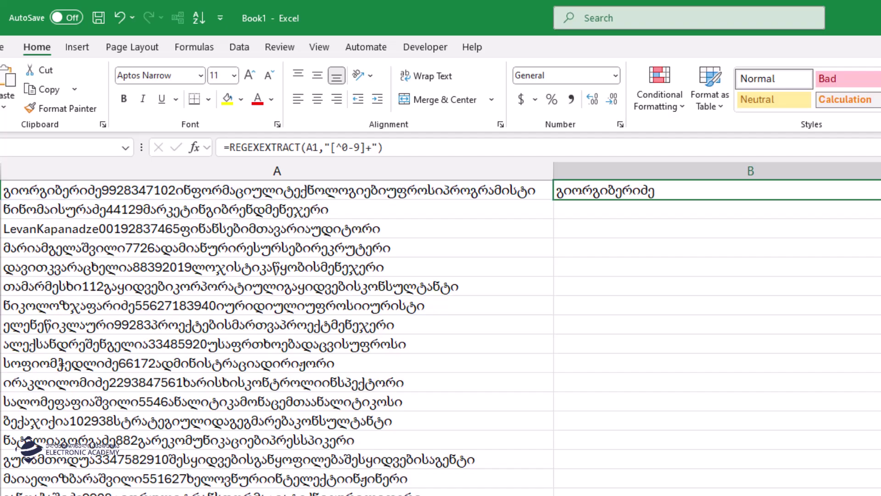
left_click(732, 210)
key("ctrl+d")
Change the pattern in the B2 formula to "[^ა-ჰ]+" to exclude Georgian letters
double_click(699, 209)
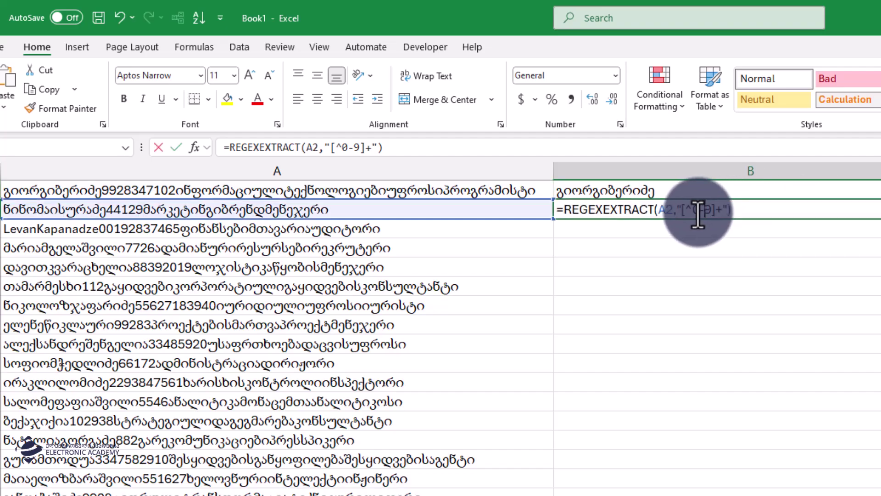
left_click_drag(693, 209, 712, 209)
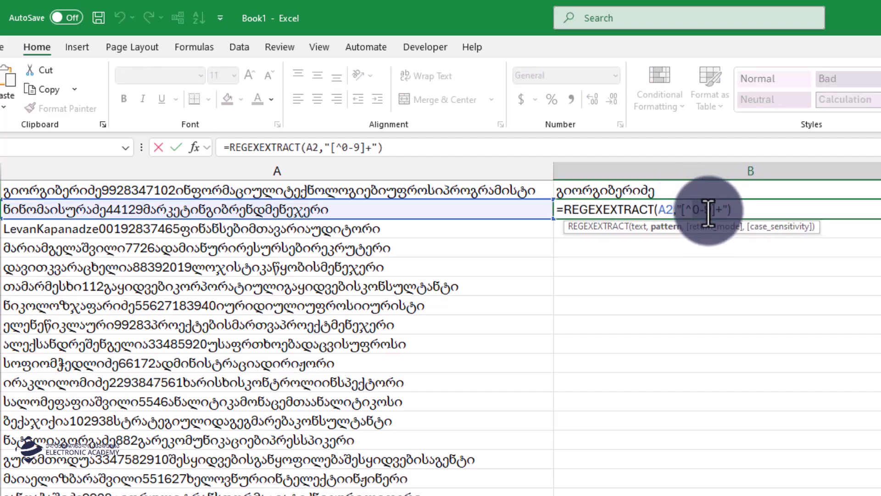
type("ა-")
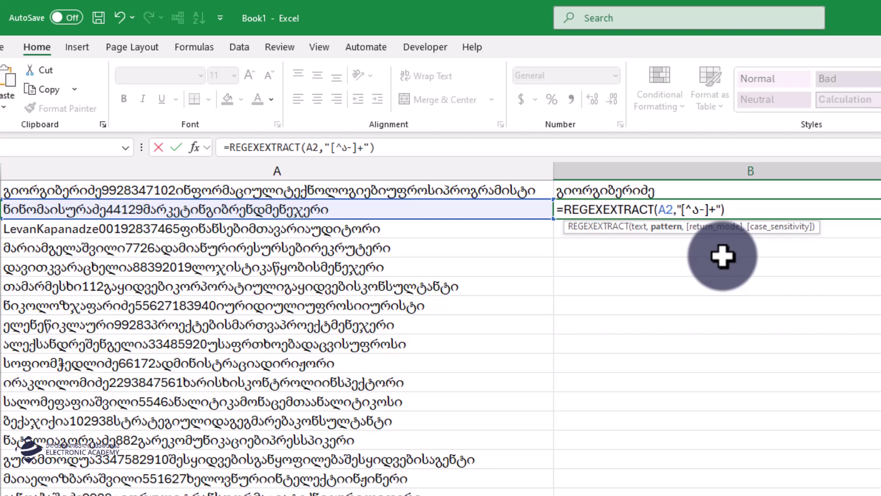
type("ჰ")
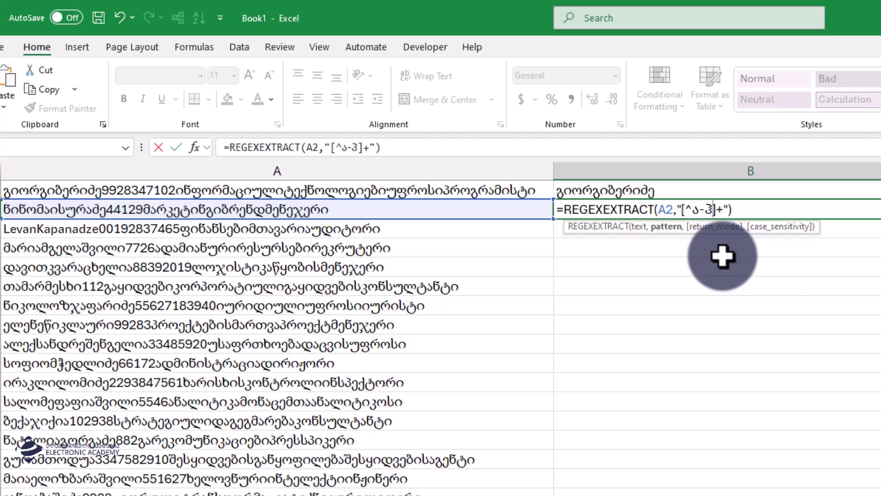
key("Return")
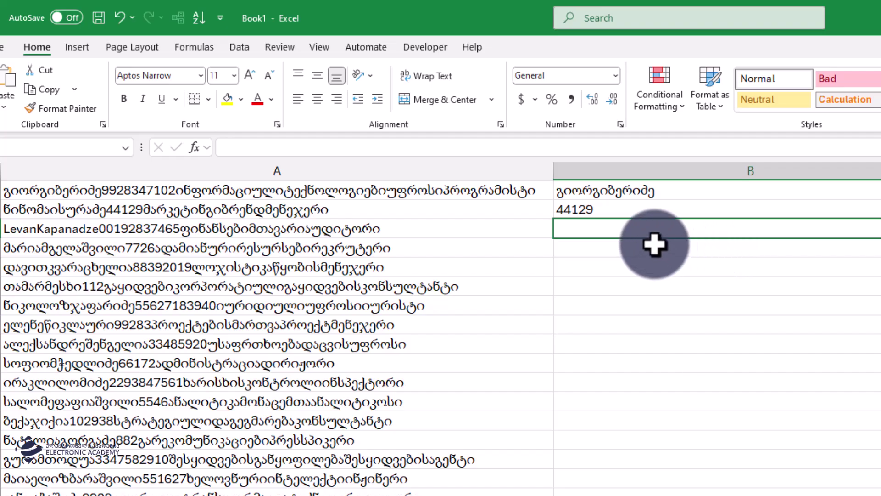
Fill the B2 formula down column B and clear the results from B2 downward
left_click(634, 212)
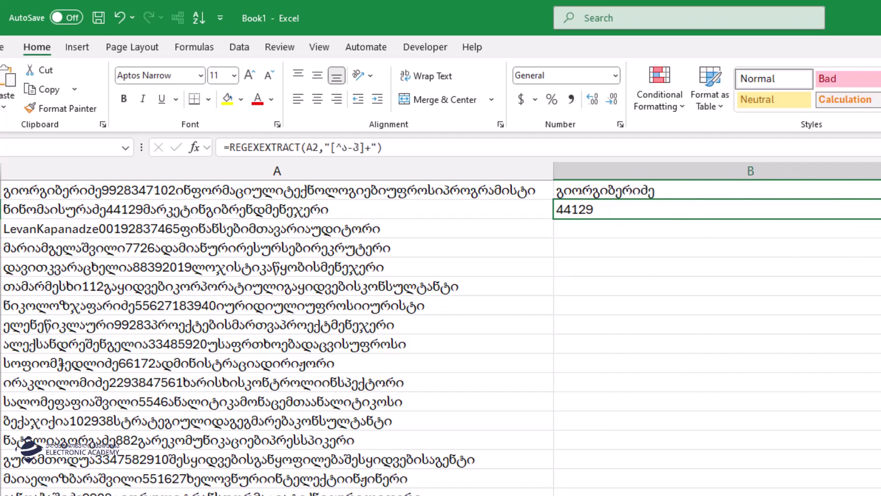
double_click(880, 218)
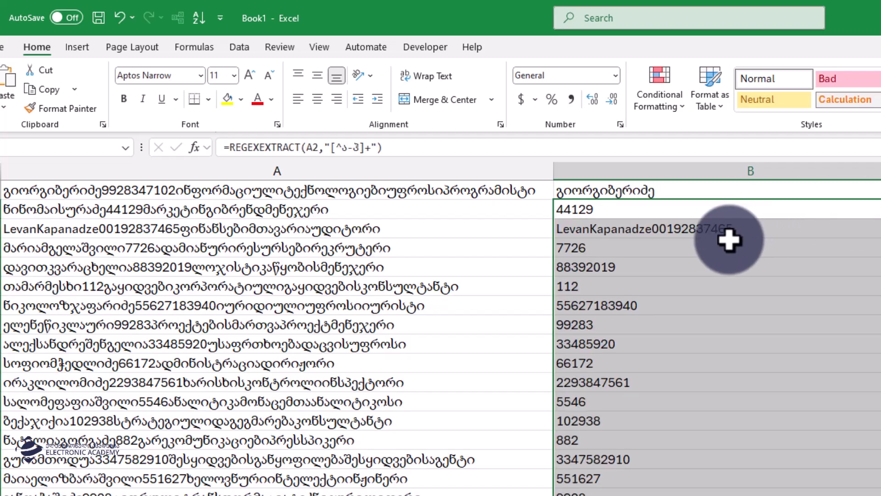
left_click(707, 229)
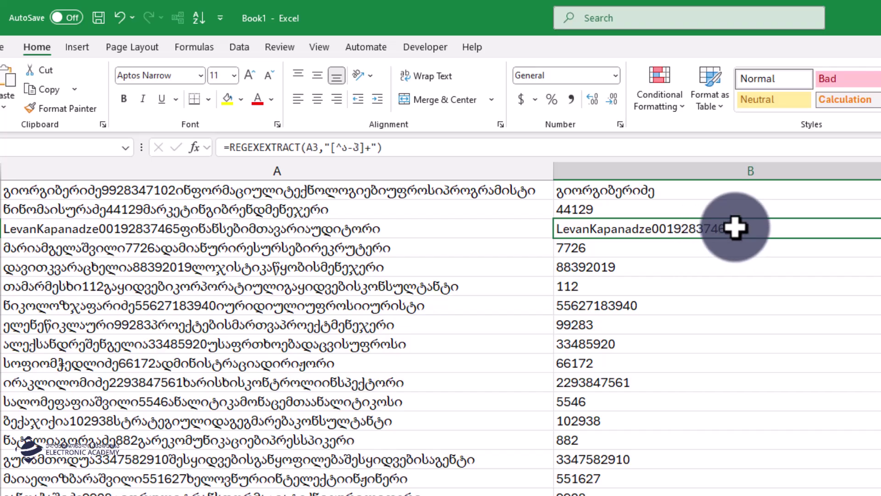
left_click(698, 207)
key("ctrl+z")
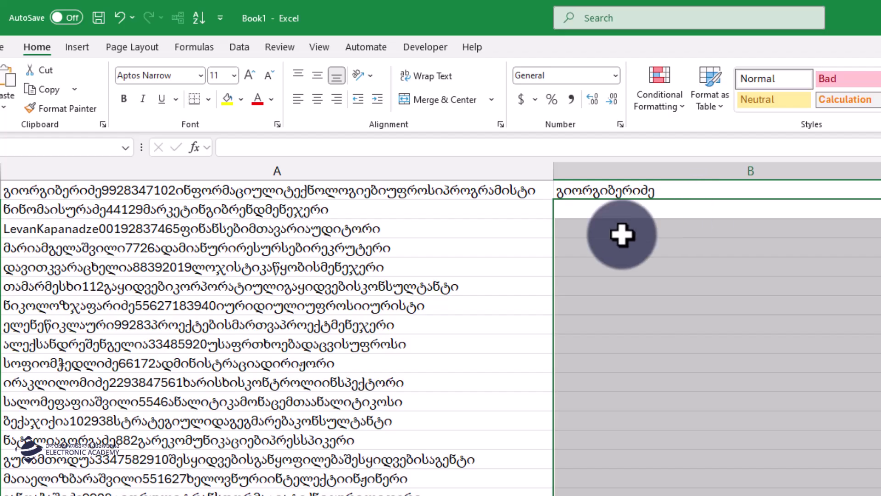
Review the B1 formula, fill it down column B, and undo the fill
double_click(642, 190)
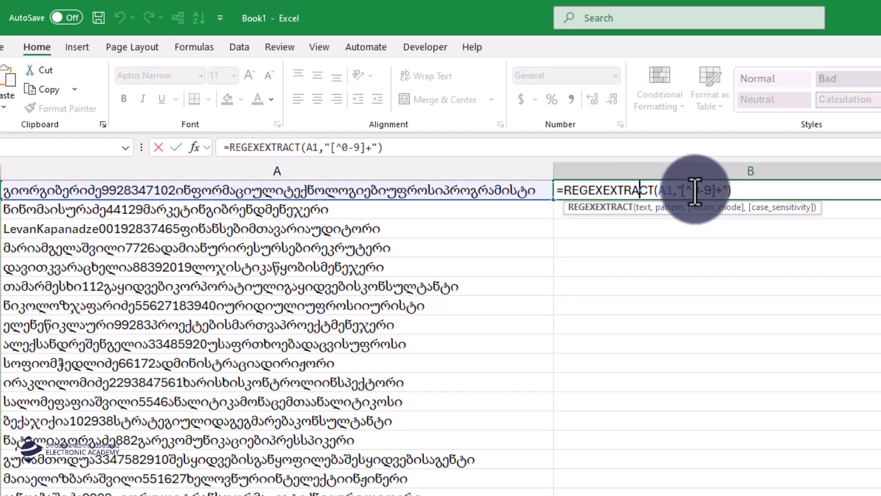
left_click(711, 197)
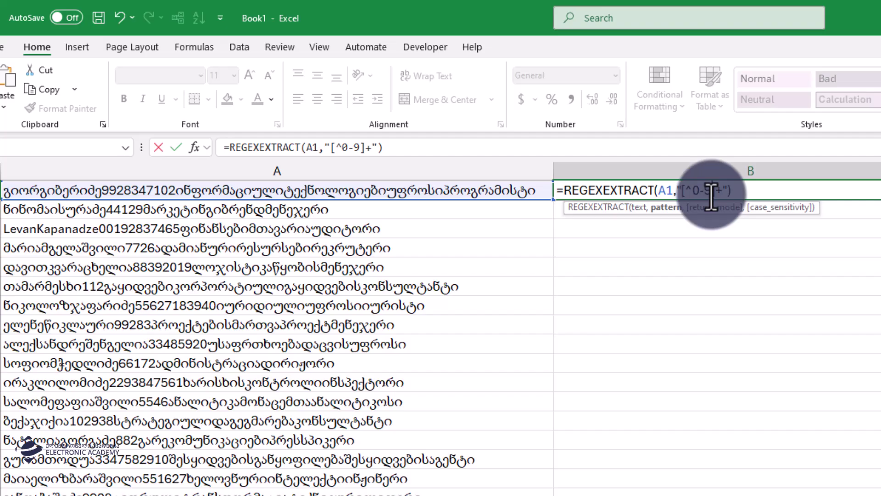
key("Return")
left_click(710, 196)
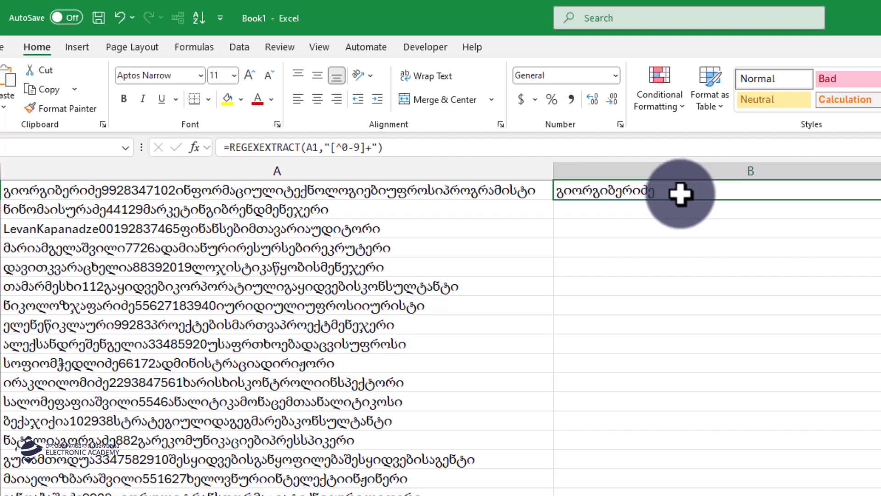
double_click(880, 199)
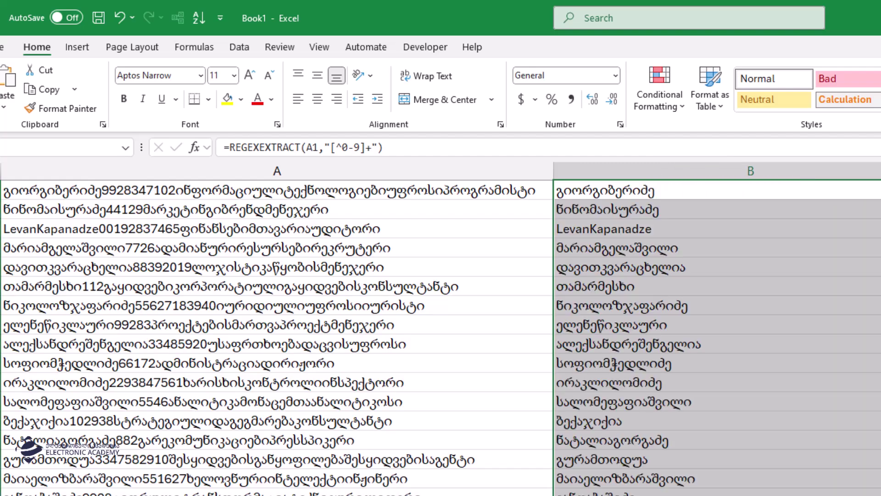
key("ctrl+z")
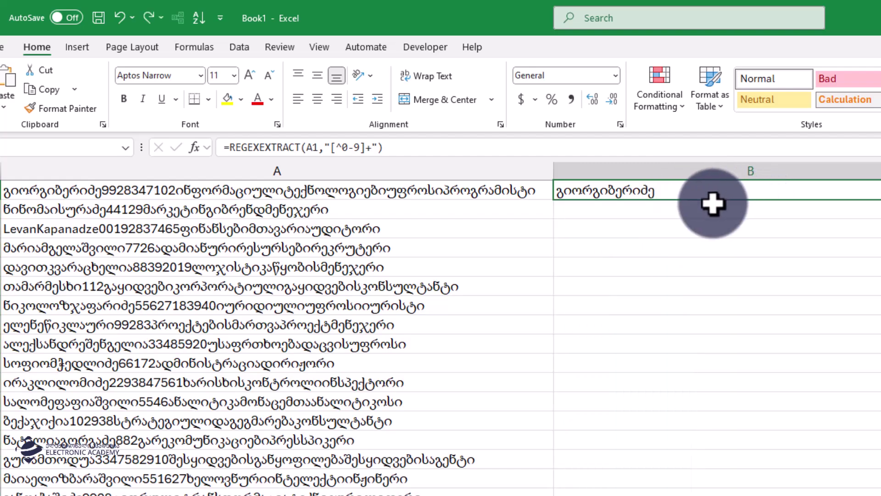
double_click(678, 191)
key("Escape")
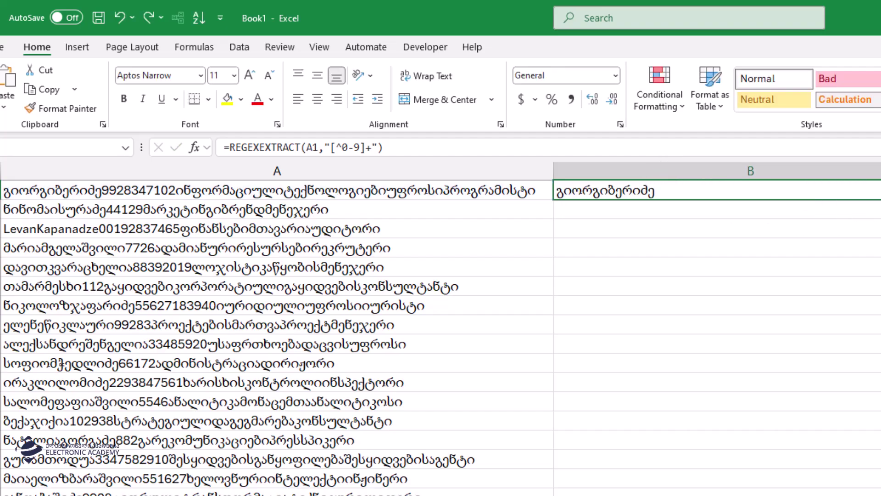
Copy the B1 formula into B2 and replace 0-9 in its pattern with the Georgian letter range, "[^ა-ჰ]+"
left_click_drag(880, 199, 880, 210)
double_click(739, 210)
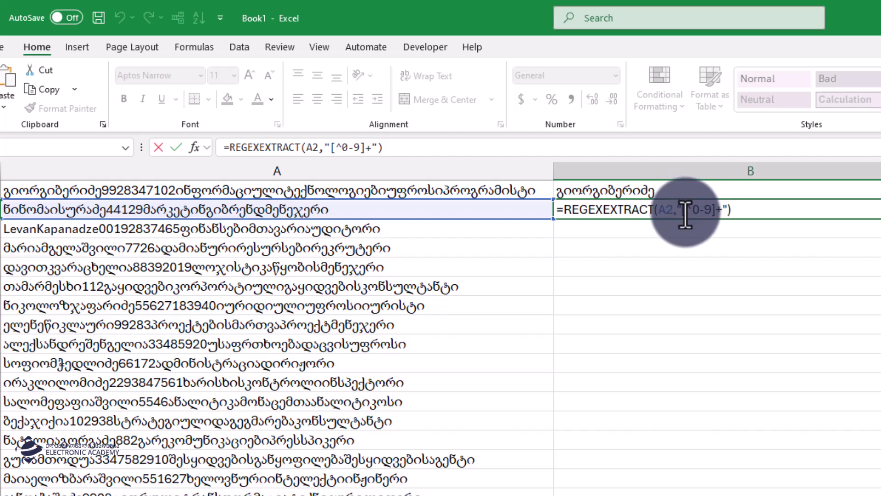
left_click(698, 212)
key("BackSpace")
type("ა")
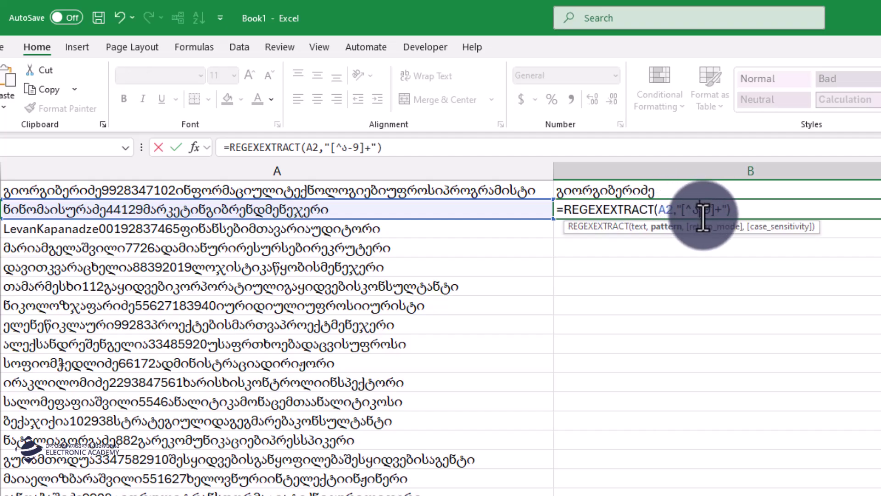
left_click_drag(711, 210, 702, 209)
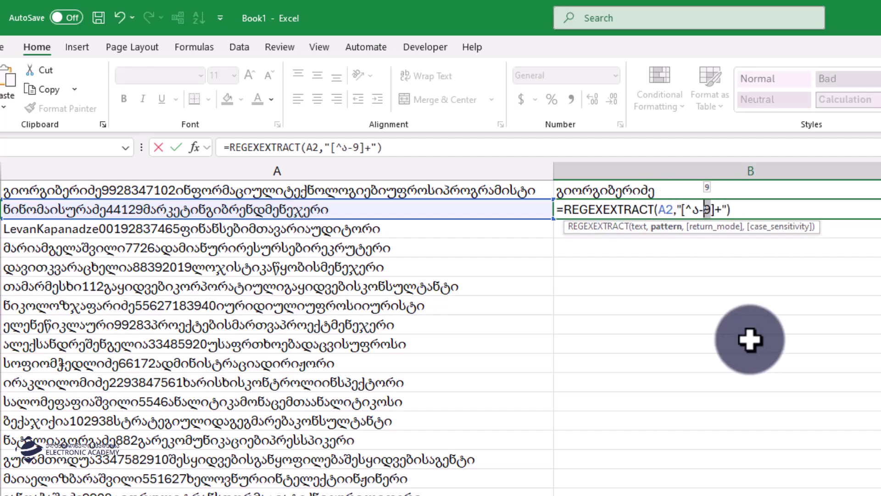
key("Return")
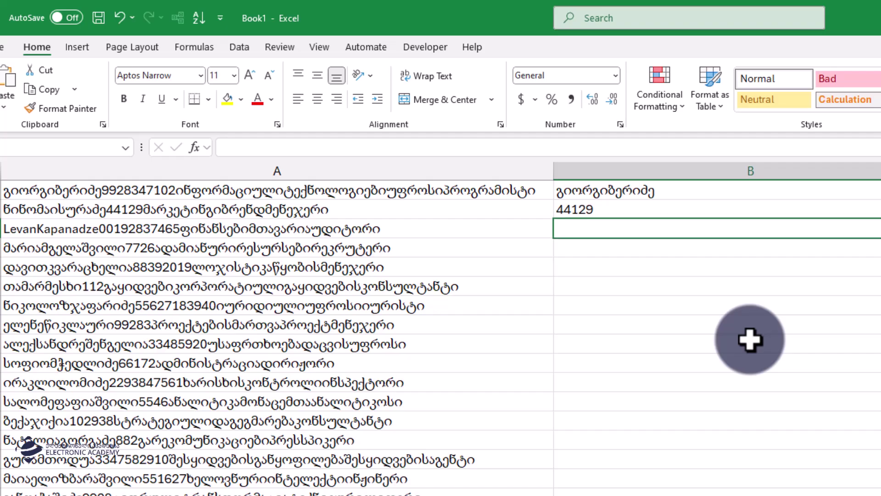
Copy the B2 formula into B3 and change its pattern to "[^a-z]+" to exclude lowercase Latin letters
left_click(702, 209)
left_click_drag(880, 219, 834, 237)
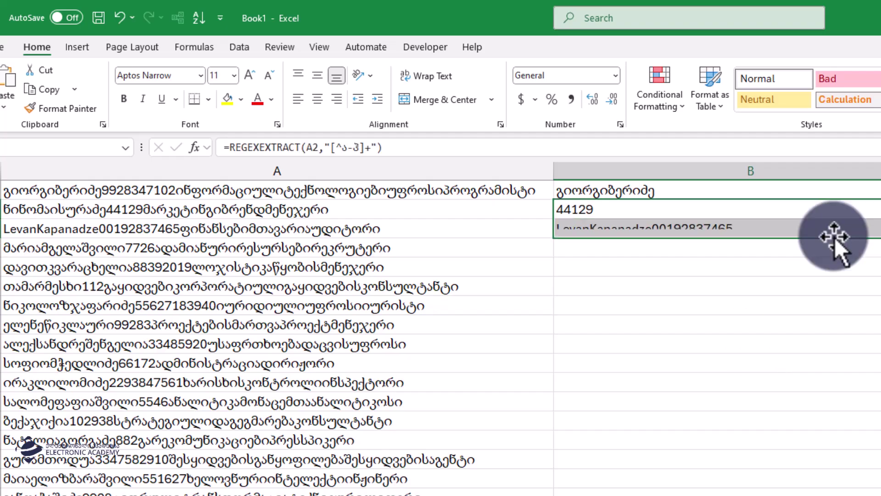
double_click(655, 228)
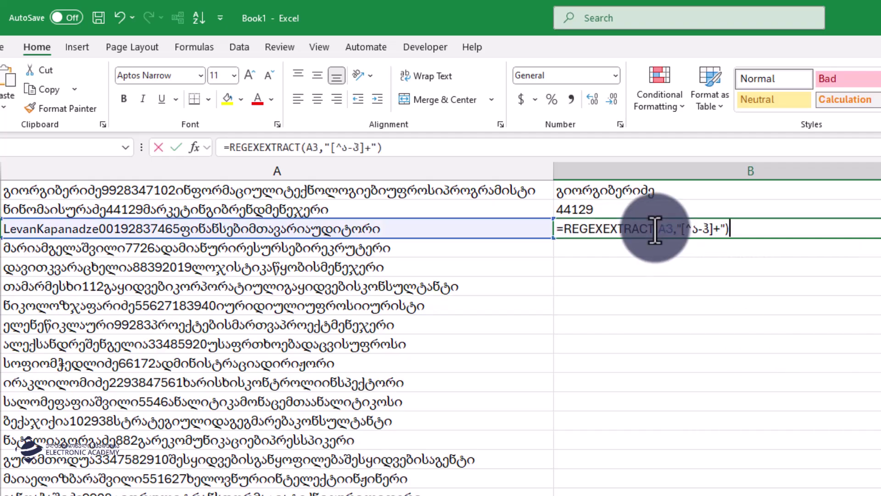
left_click(702, 232)
key("BackSpace")
type("a")
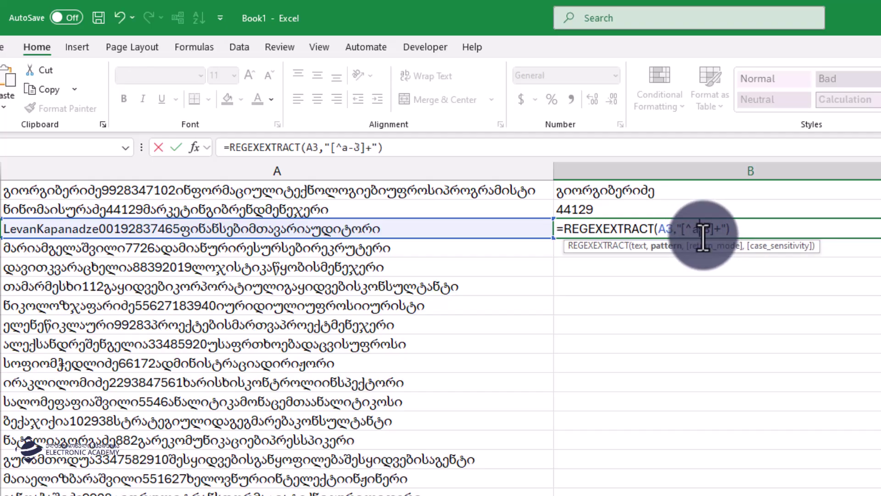
key("BackSpace")
type("z")
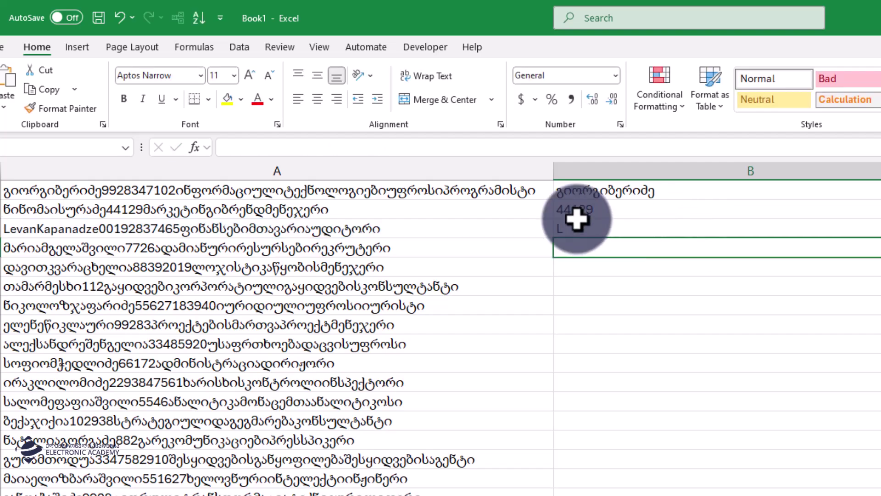
left_click(596, 229)
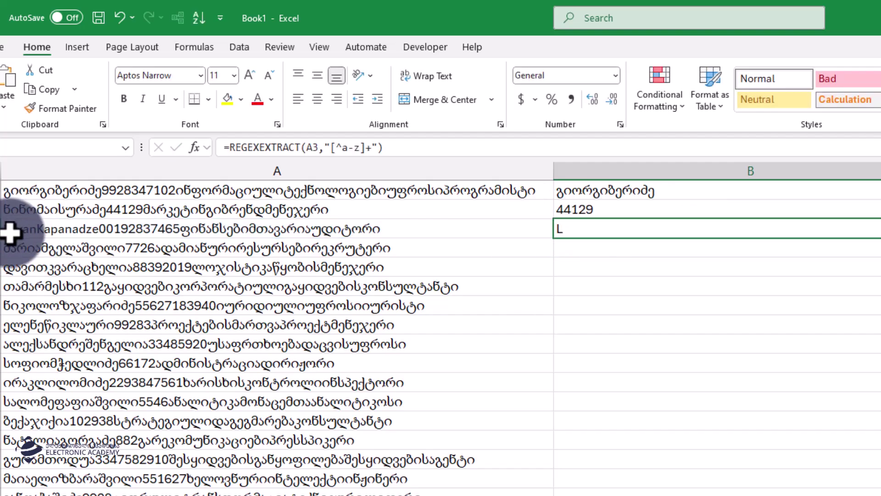
Change the pattern in the B3 formula to "[^A-Z]+" to exclude uppercase Latin letters
double_click(579, 228)
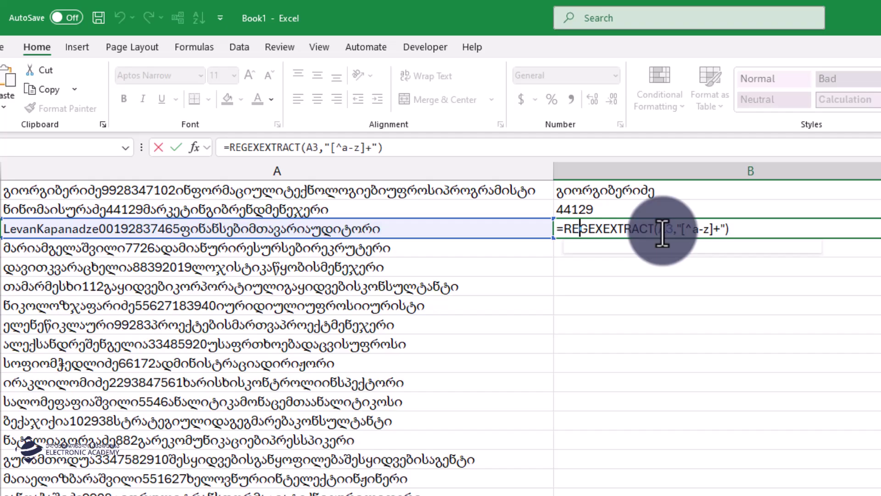
double_click(696, 229)
type("Z")
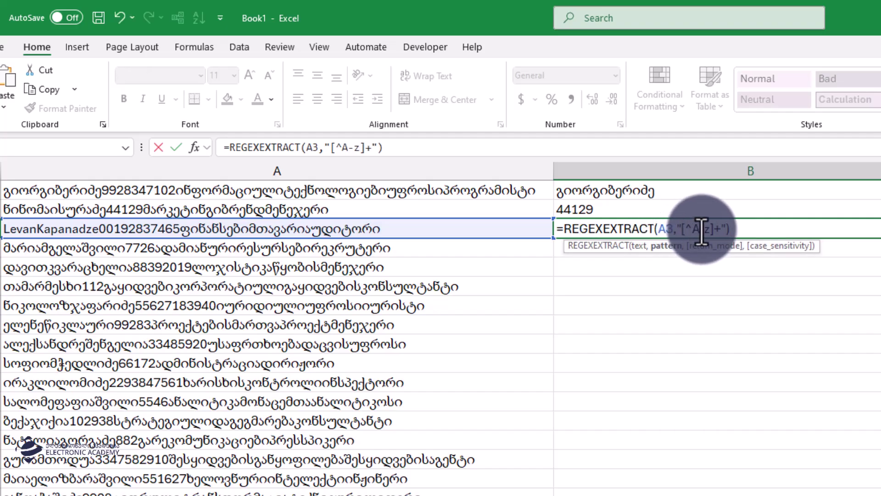
double_click(710, 228)
type("Z")
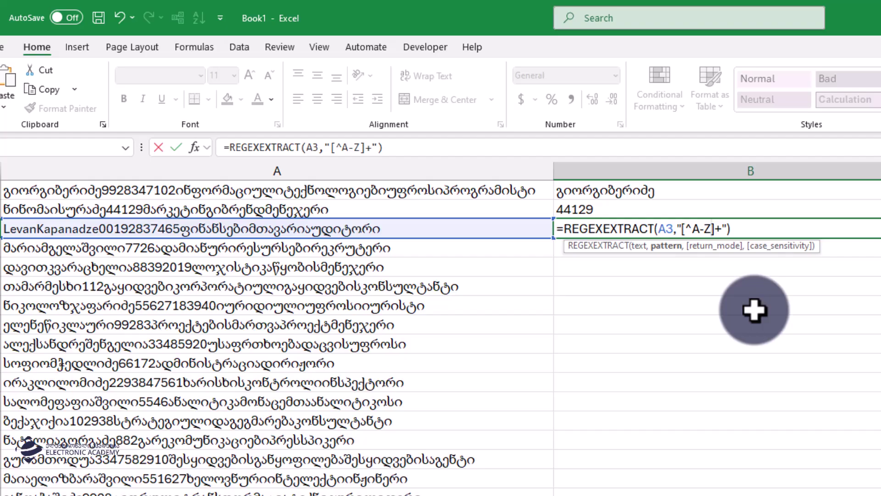
key("Return")
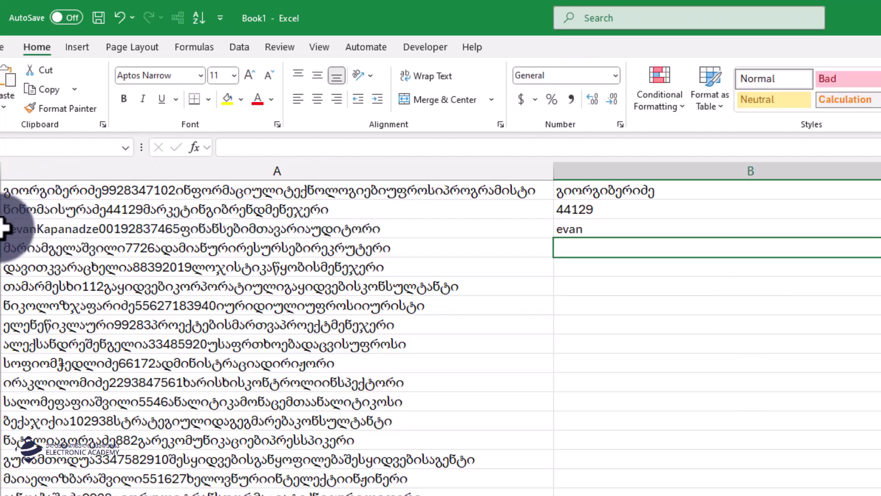
Change the pattern in the B3 formula to "[^A-z]+" to exclude Latin letters of both cases
double_click(584, 229)
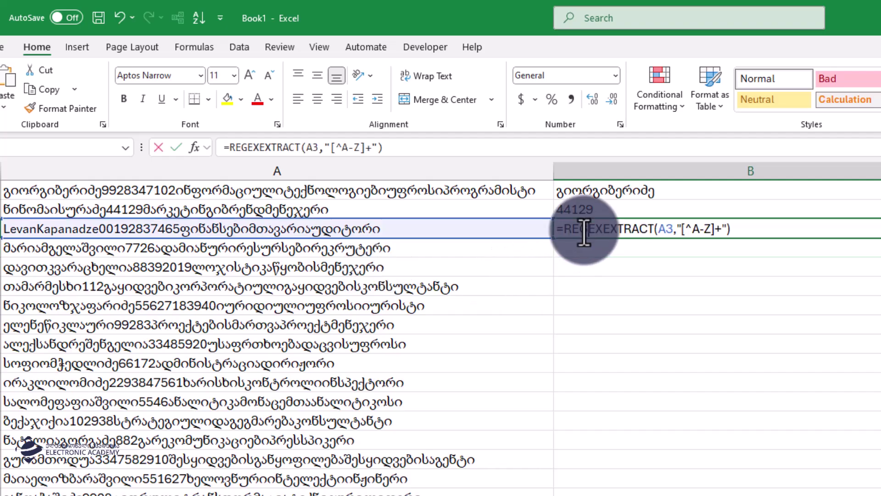
left_click(709, 229)
key("BackSpace")
type("z")
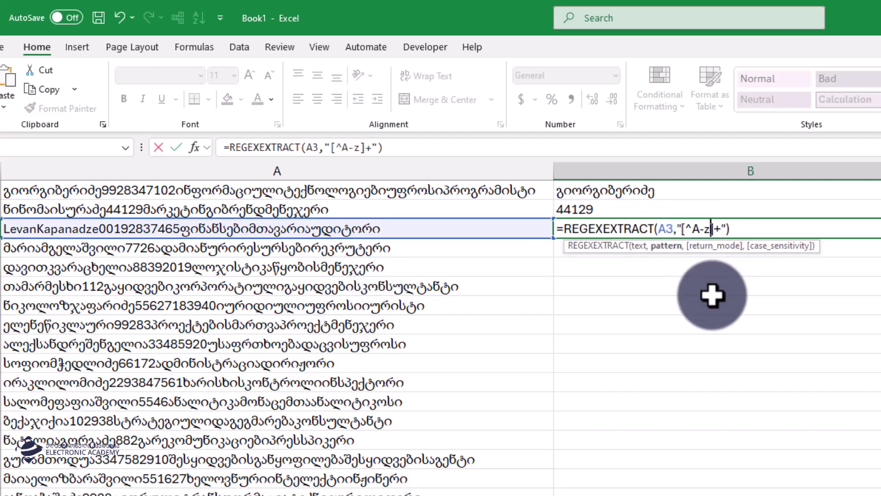
key("Return")
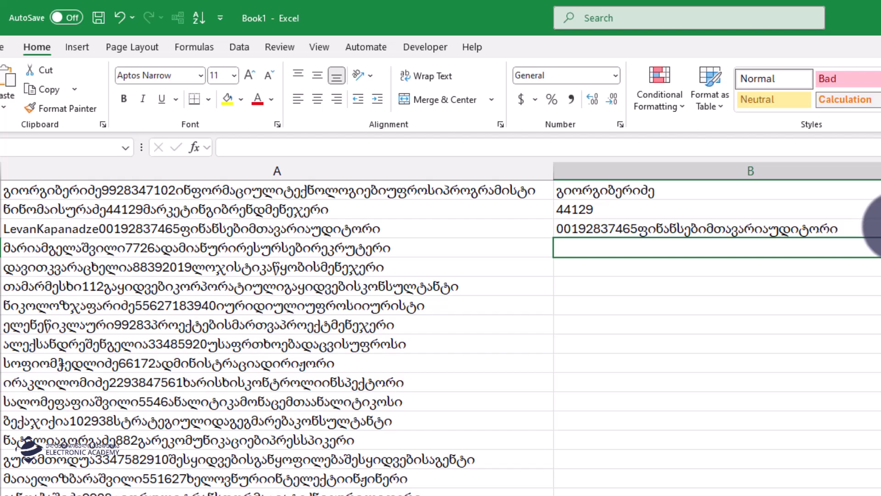
left_click(878, 227)
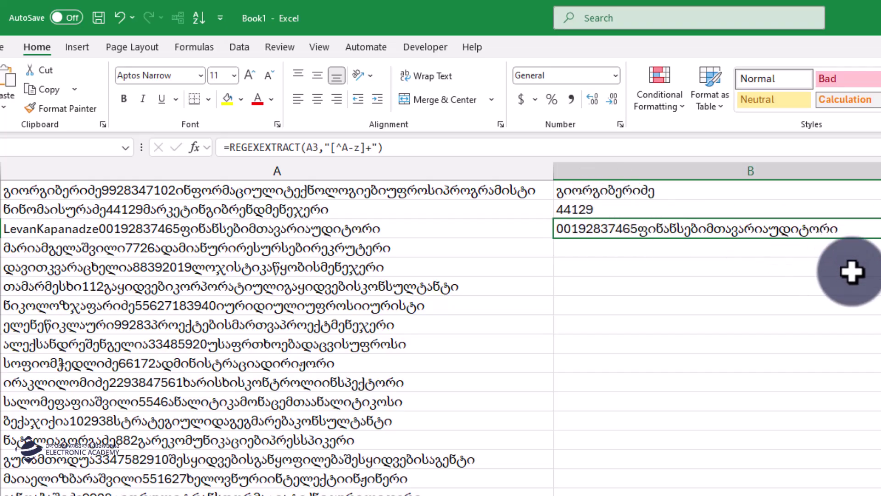
left_click(705, 250)
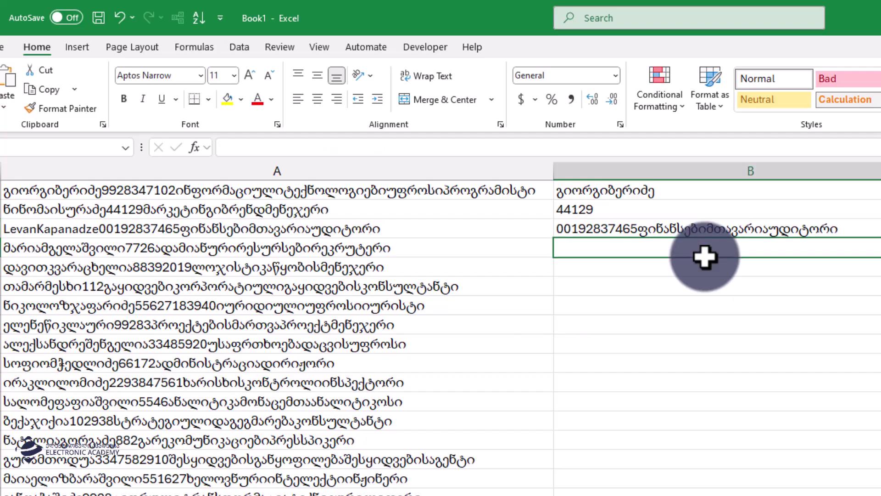